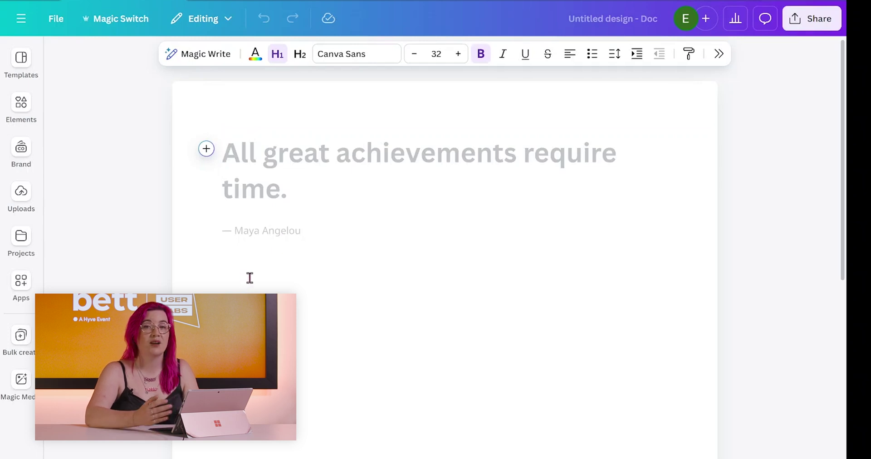
Leave the placeholder heading and start an empty 12 pt body paragraph in the new Doc
key("Return")
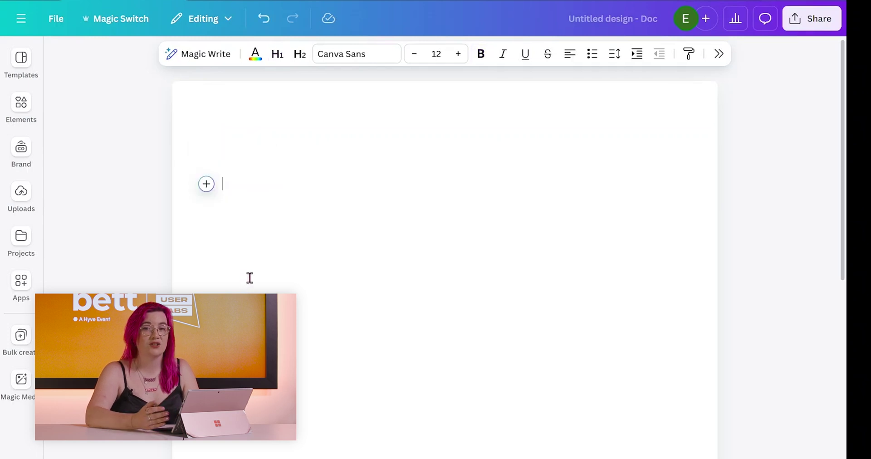
Ask Magic Write for a 'Lesson plan one more and one less' and generate it
left_click(195, 63)
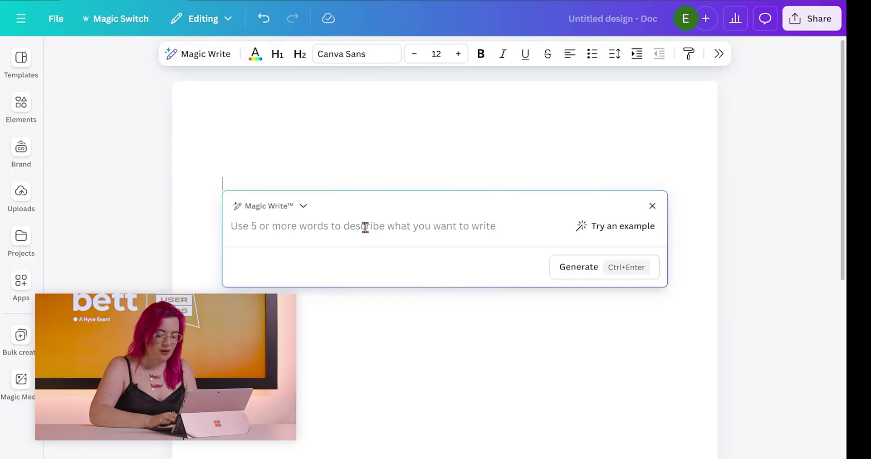
type("Lesson plan")
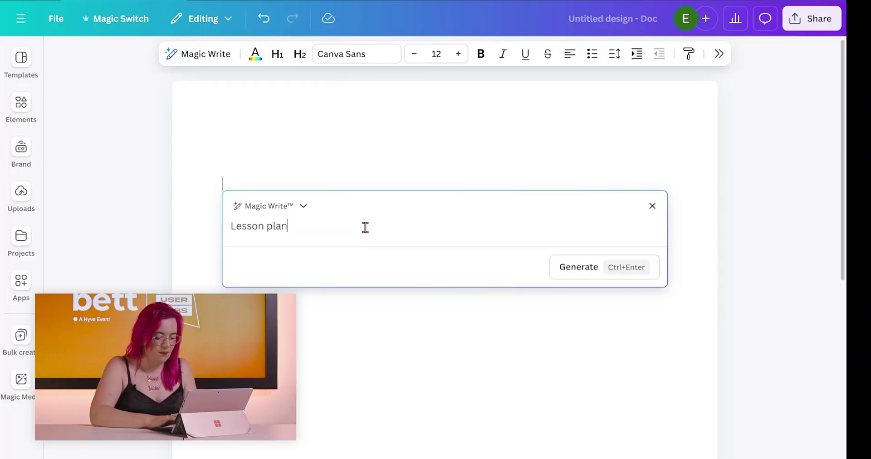
type(" one mo")
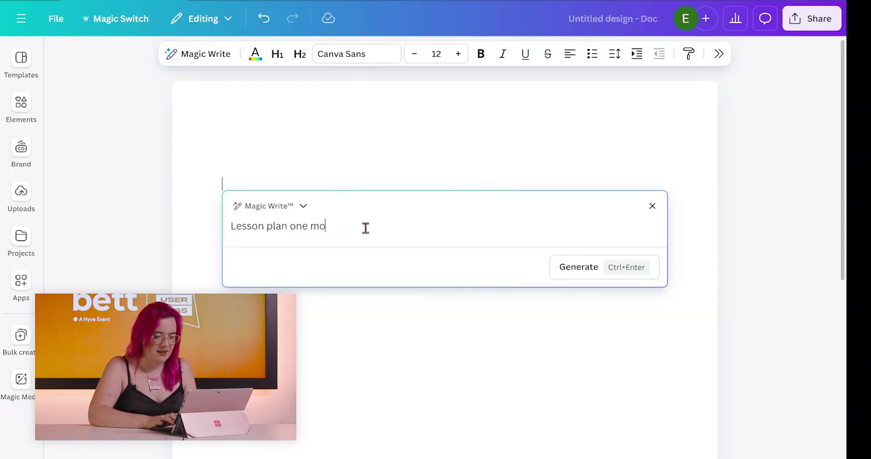
type("re and one l")
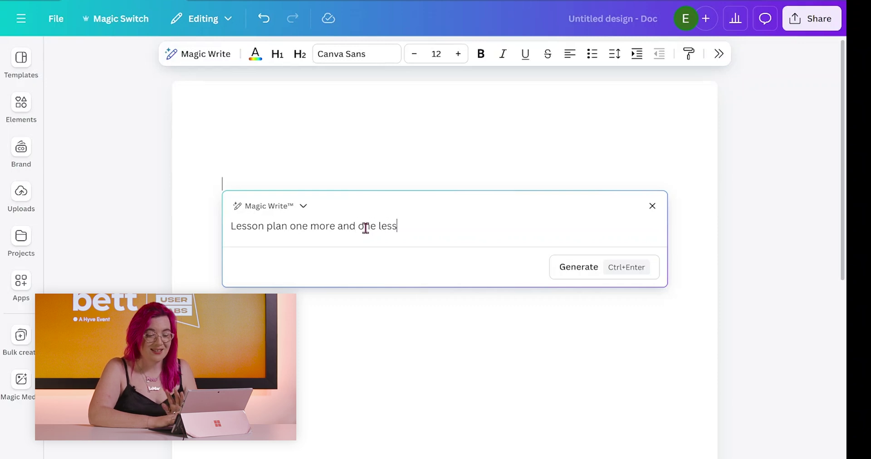
type("ess")
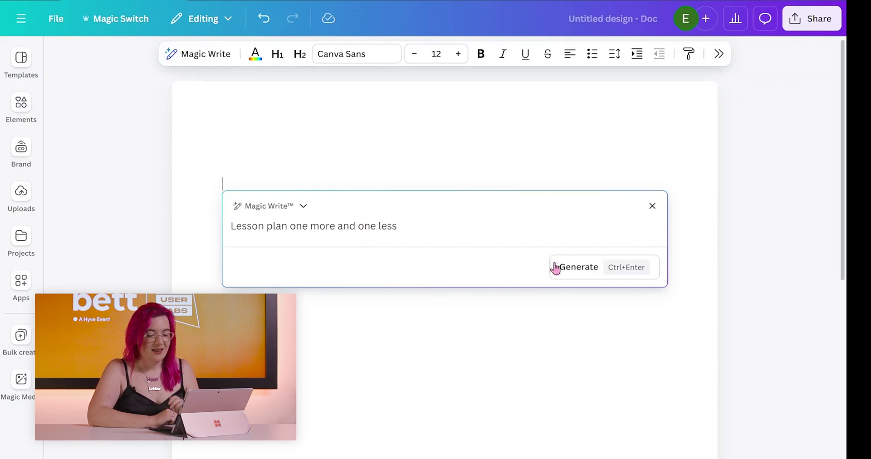
left_click(557, 267)
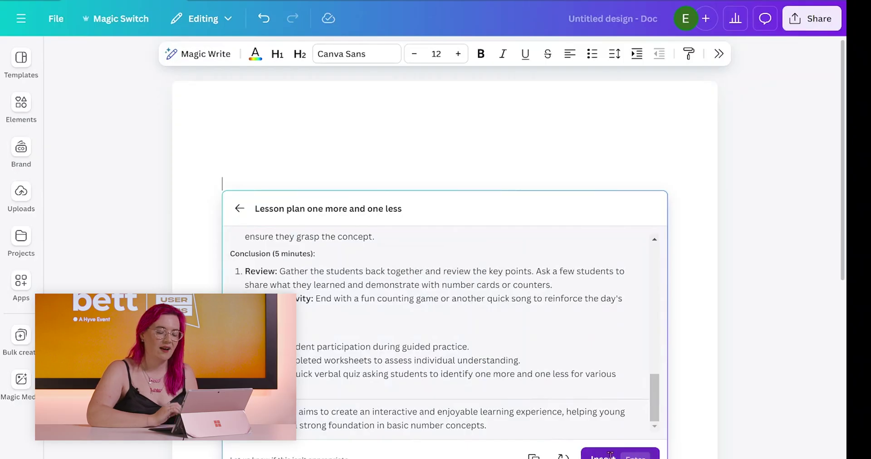
Insert the generated lesson plan into the Doc and scroll back up to its title
left_click(619, 452)
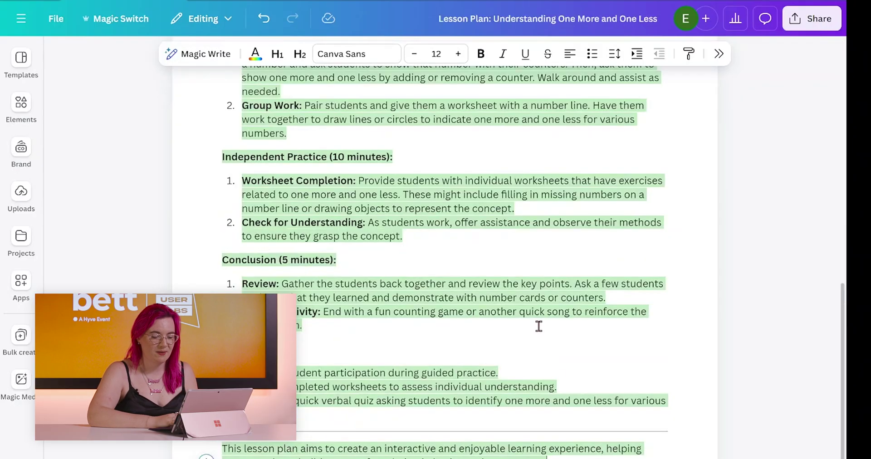
scroll(540, 331, "up", 5)
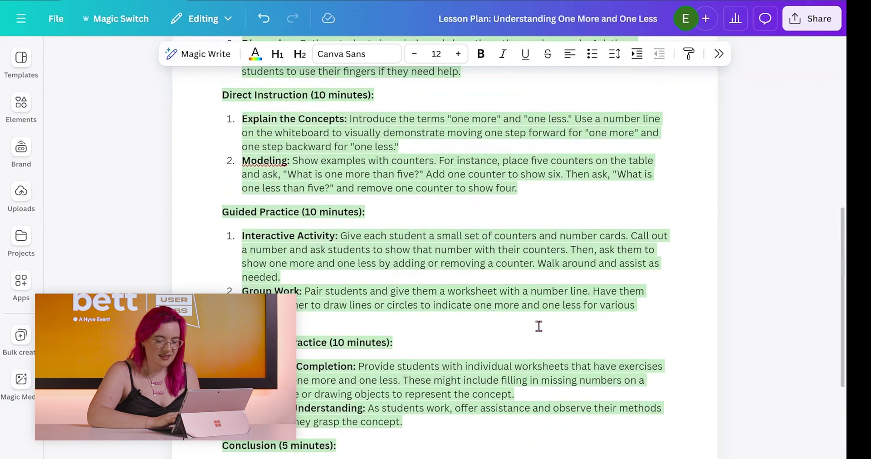
left_click(200, 172)
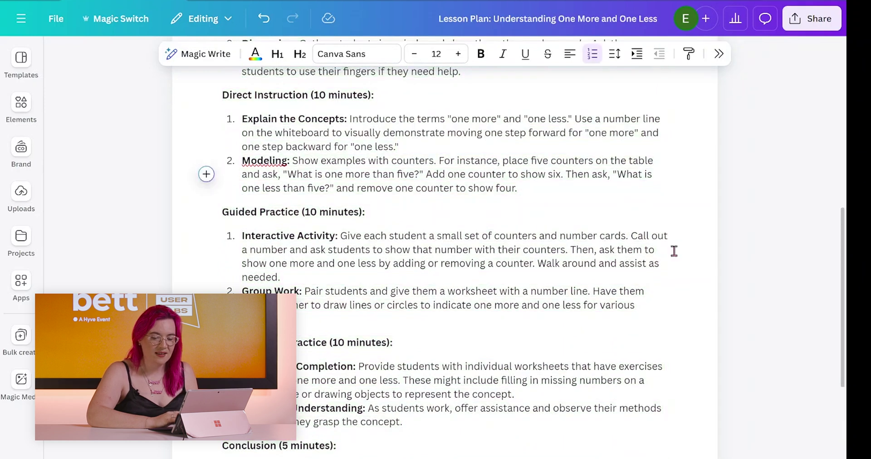
scroll(674, 251, "up", 3)
scroll(675, 251, "up", 1)
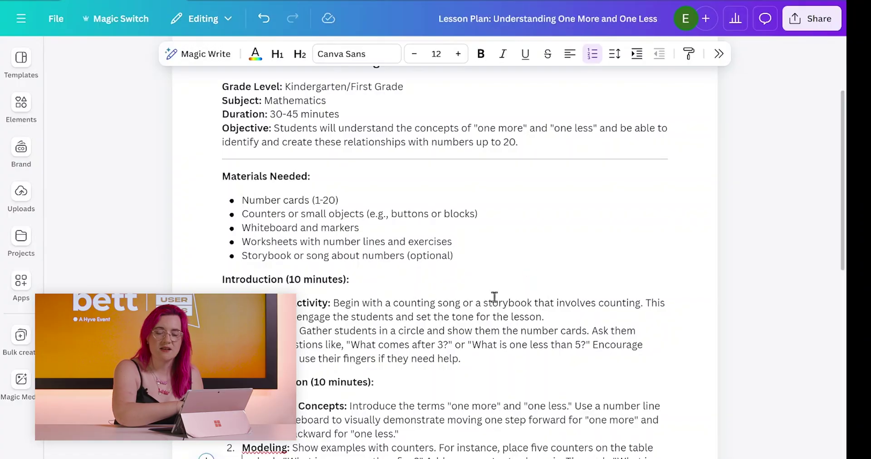
Rewrite the Direct Instruction steps with Magic Write's More fun option
scroll(461, 440, "down", 2)
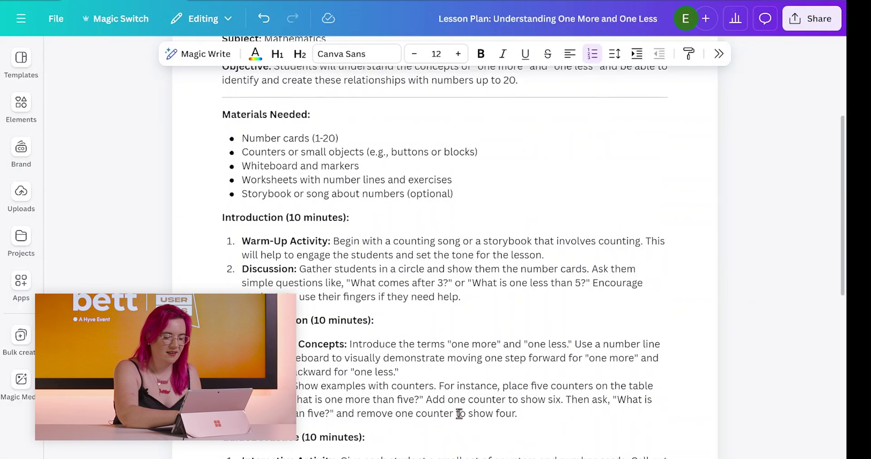
left_click_drag(518, 413, 246, 344)
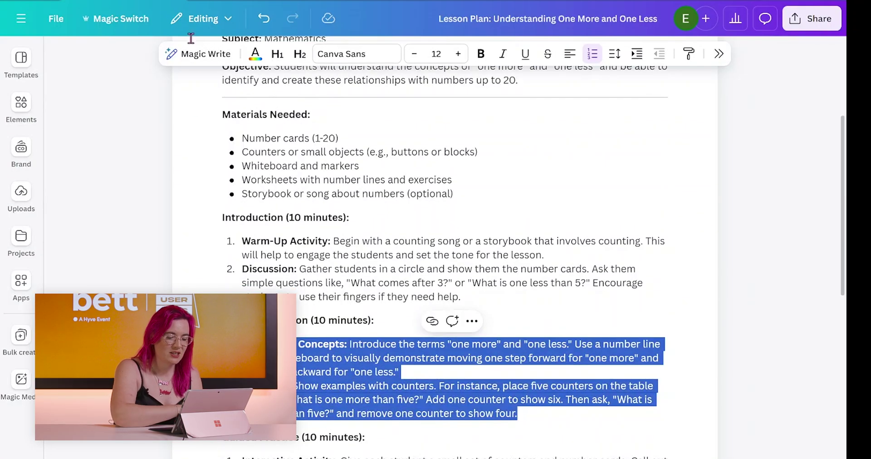
left_click(192, 55)
left_click(198, 158)
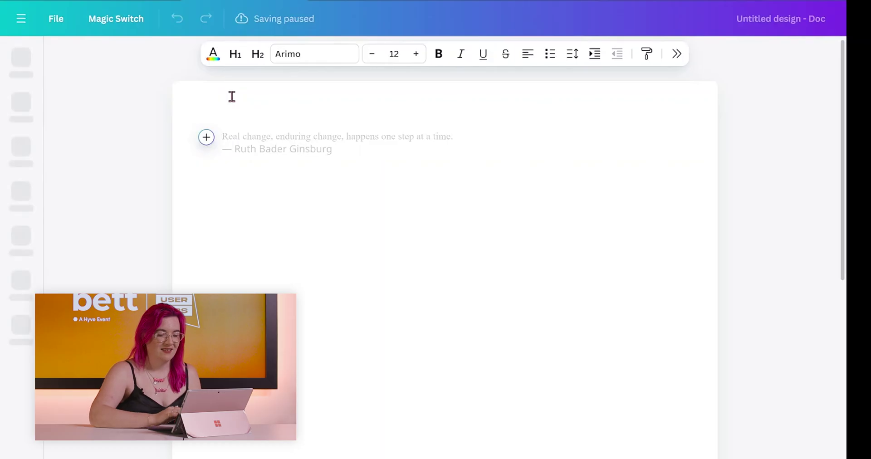
Prompt Magic Write for school report statements on a student's understanding of plants and nature
left_click(232, 97)
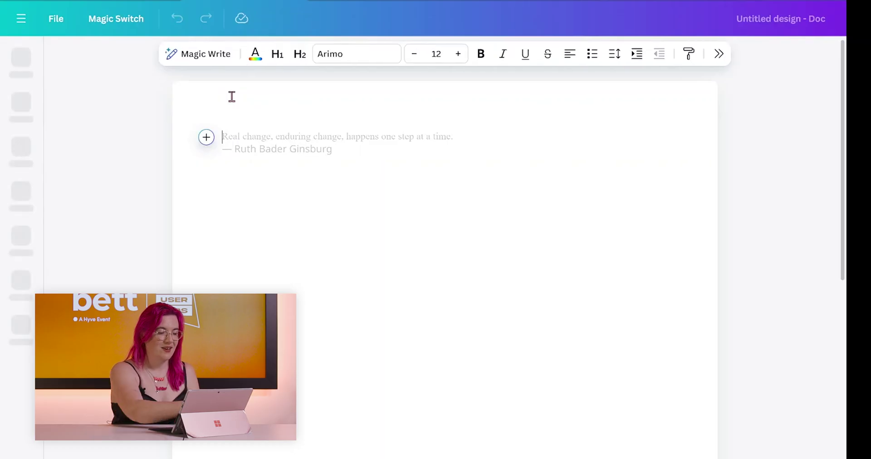
left_click(213, 54)
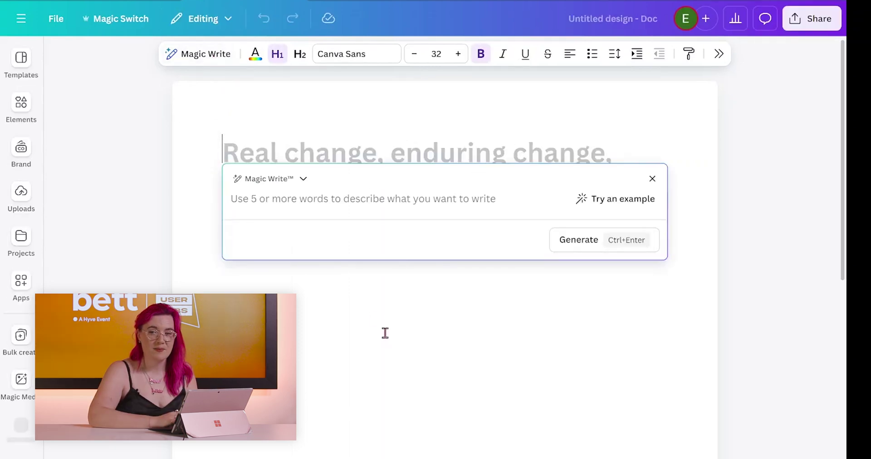
type("School rep")
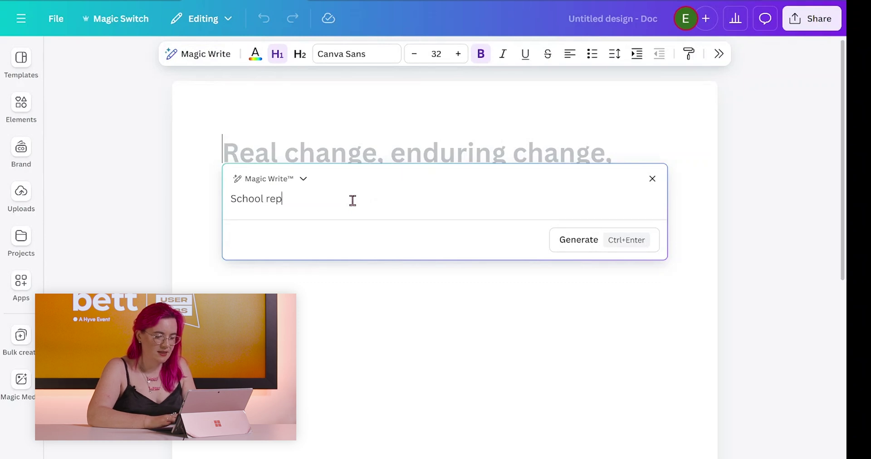
type("ort stateme")
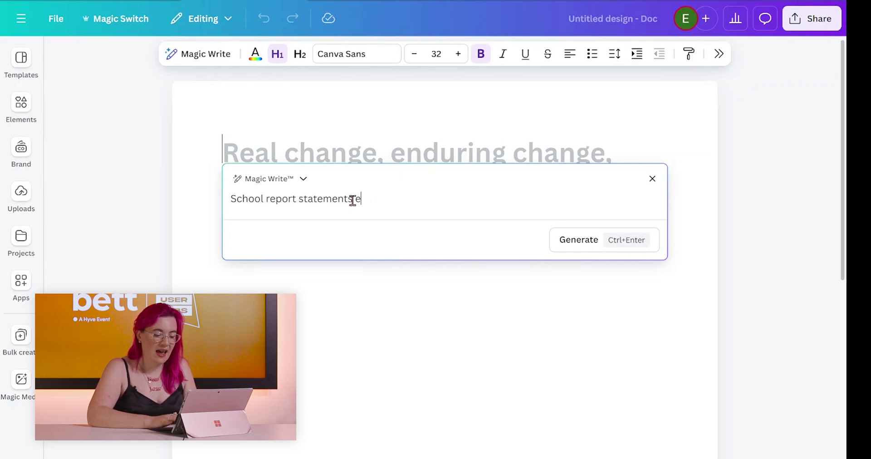
type("nts Emma has achieved")
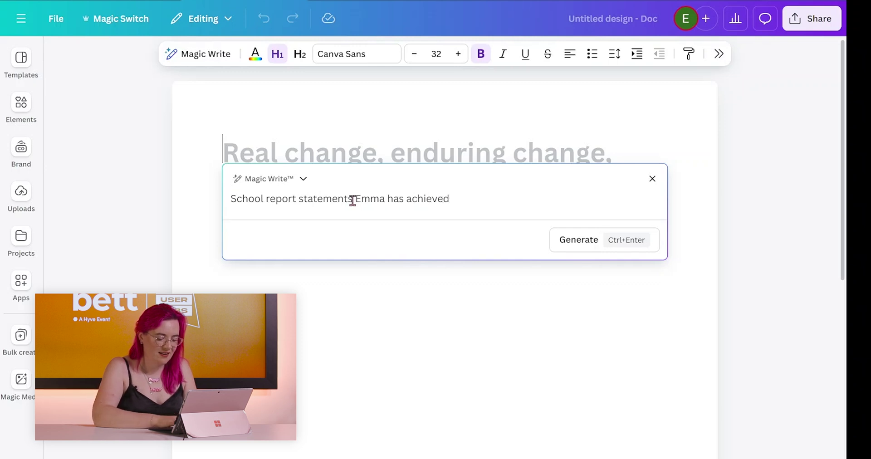
type(" a high")
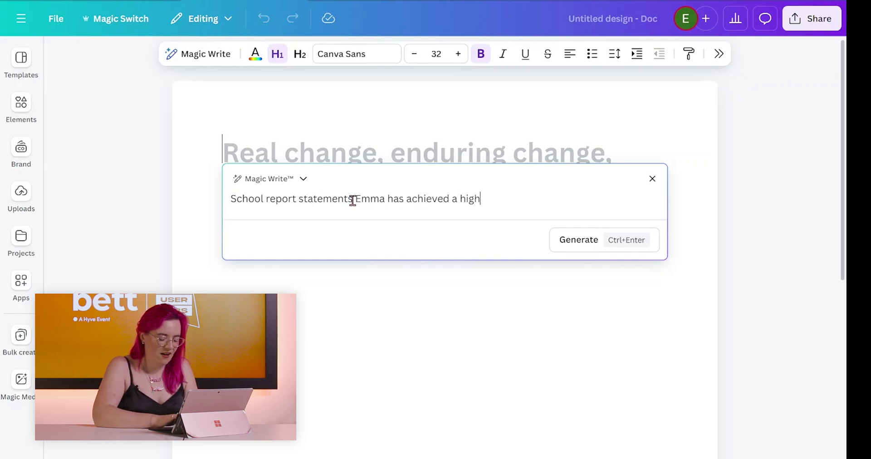
type(" level of ")
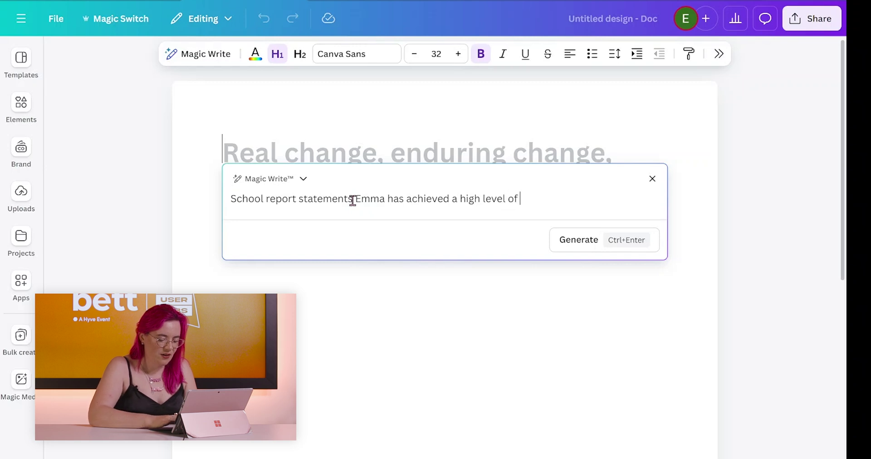
type("understanding plants a")
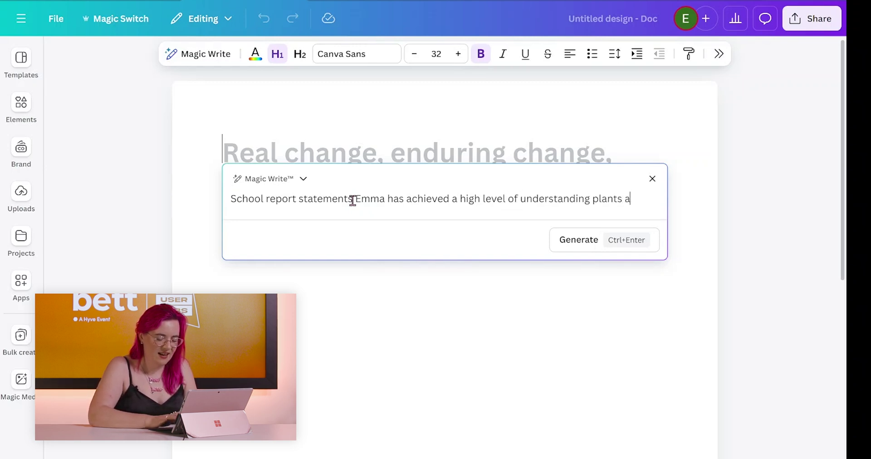
type("nd nature in science")
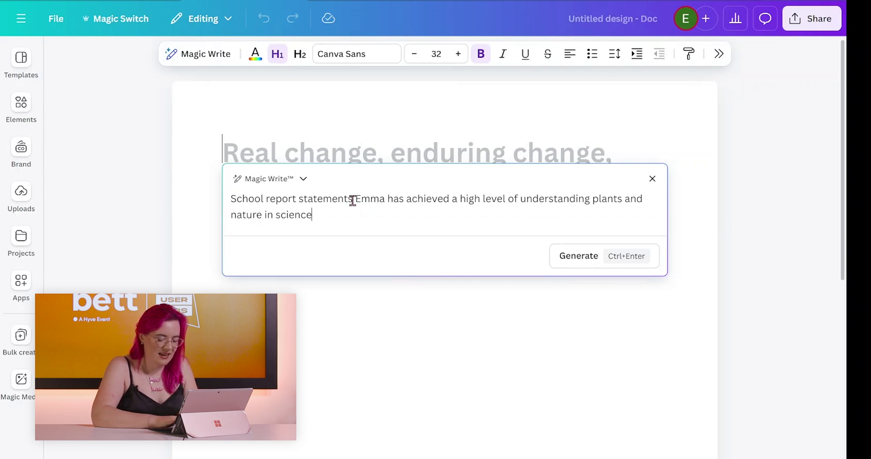
type(" lesson")
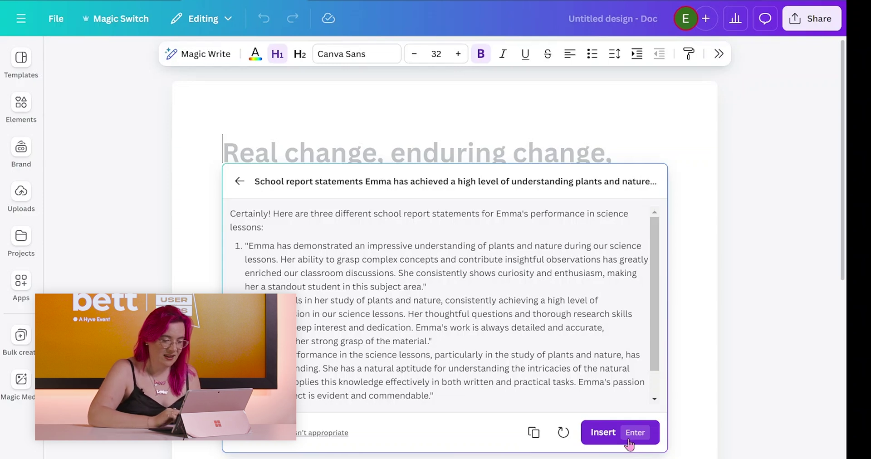
Insert the three generated report statements into the Doc as a numbered list
left_click(630, 444)
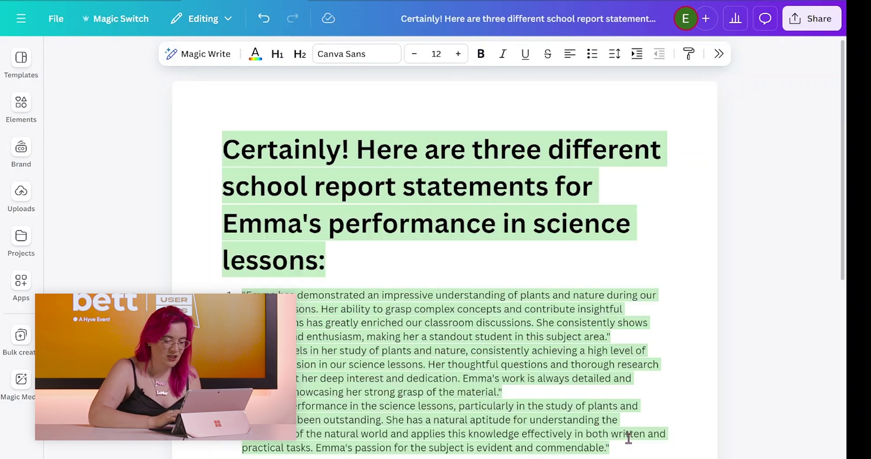
left_click(471, 356)
scroll(470, 354, "down", 4)
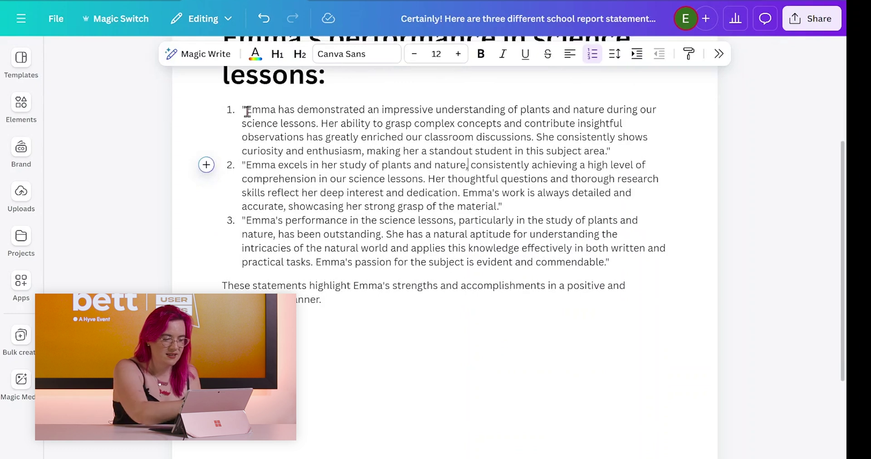
Select the first report statement and bring up Magic Write's rewrite options for it
left_click_drag(247, 112, 606, 158)
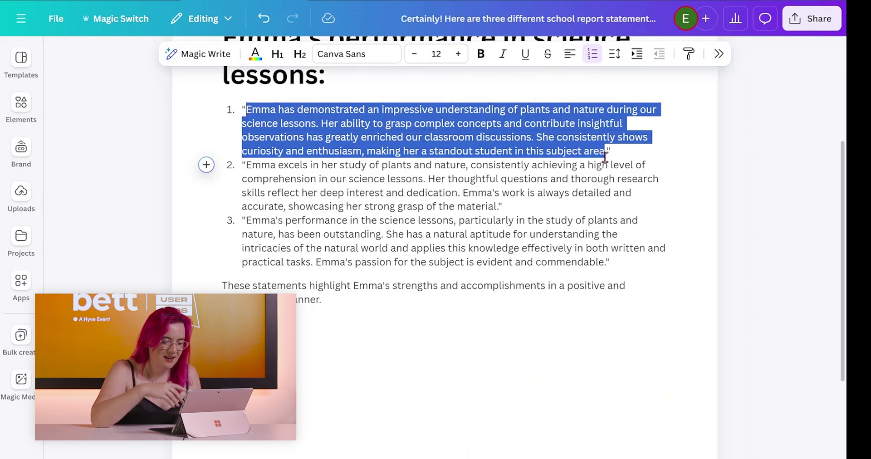
left_click_drag(605, 157, 605, 158)
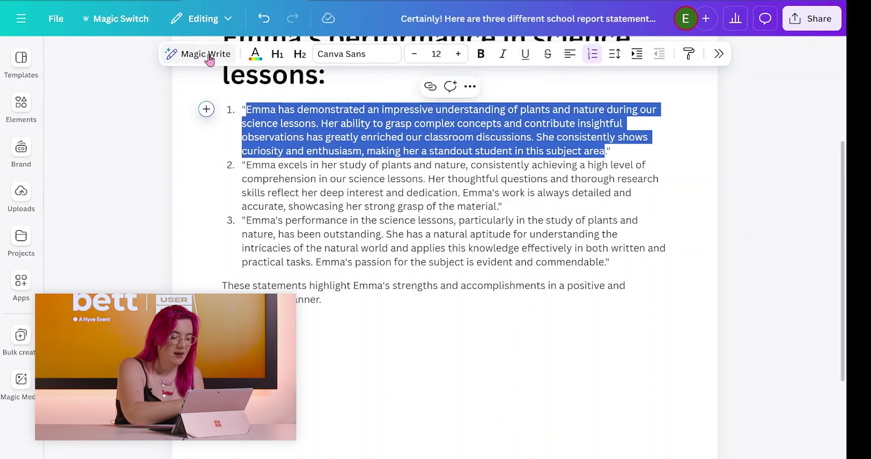
left_click(206, 57)
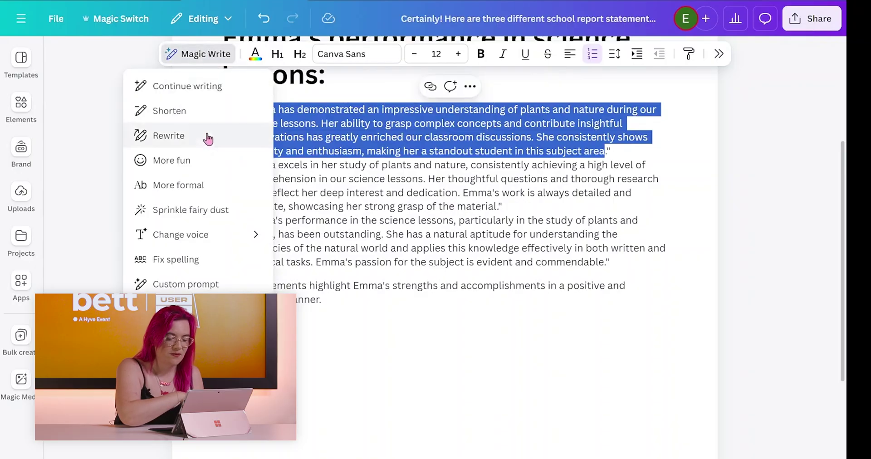
Rewrite the first statement in a More fun tone and select the playful new text
left_click(203, 168)
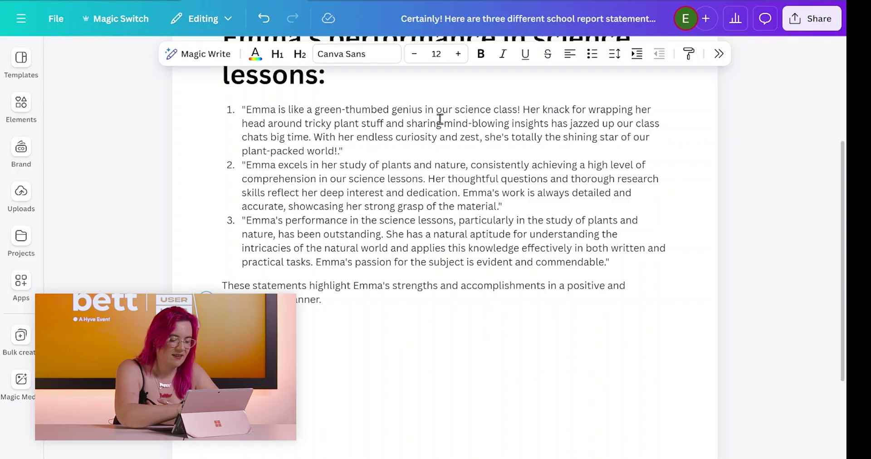
left_click_drag(389, 137, 245, 110)
Reopen Magic Write on the first statement, then switch to freehand Draw on a new Whiteboard
triple_click(254, 107)
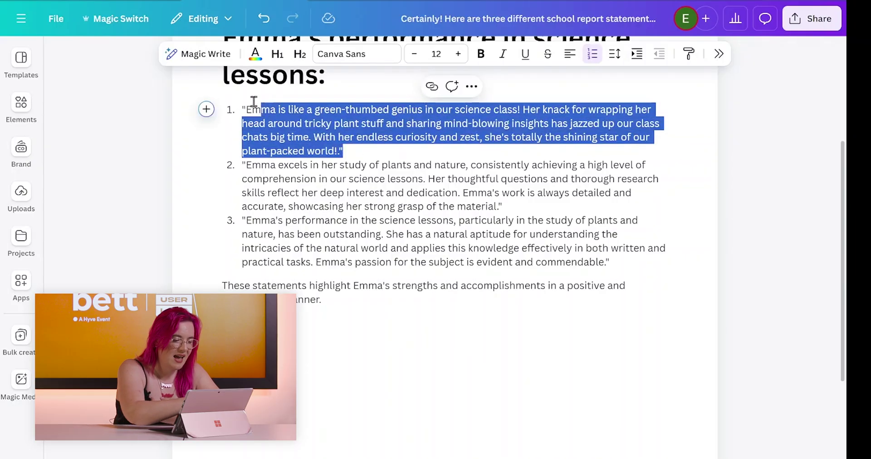
left_click(203, 53)
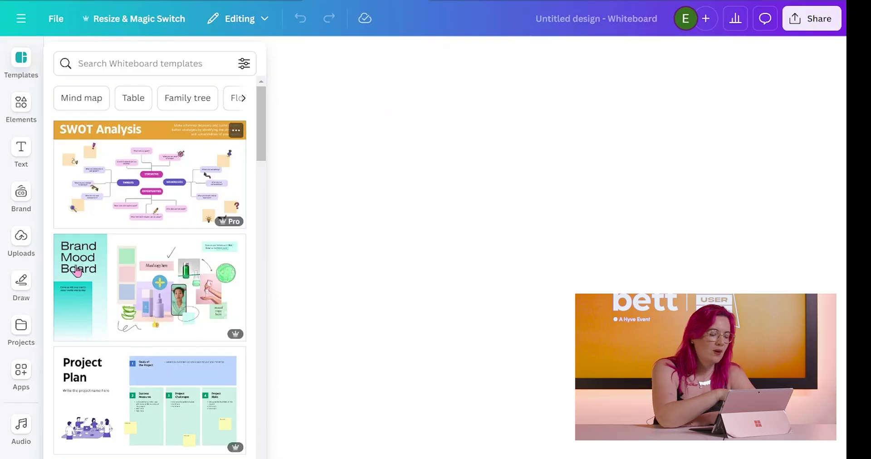
left_click(21, 282)
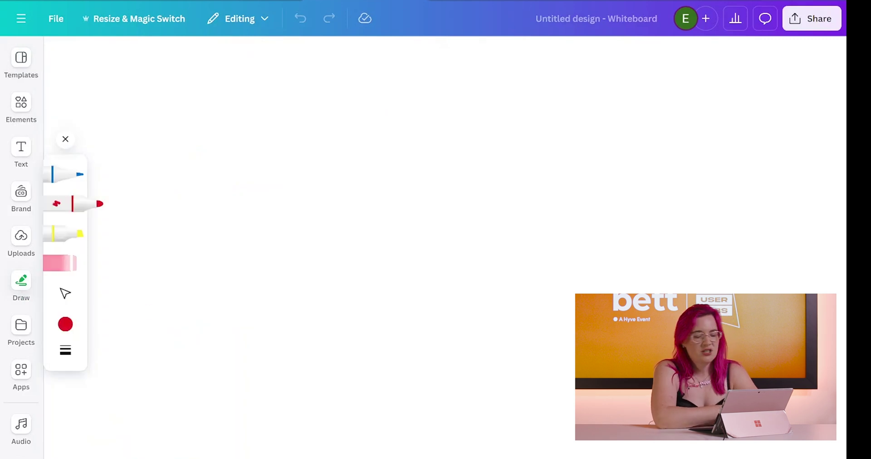
mouse_move(131, 295)
left_mouse_down()
mouse_move(272, 379)
mouse_move(533, 222)
mouse_move(584, 331)
left_mouse_up()
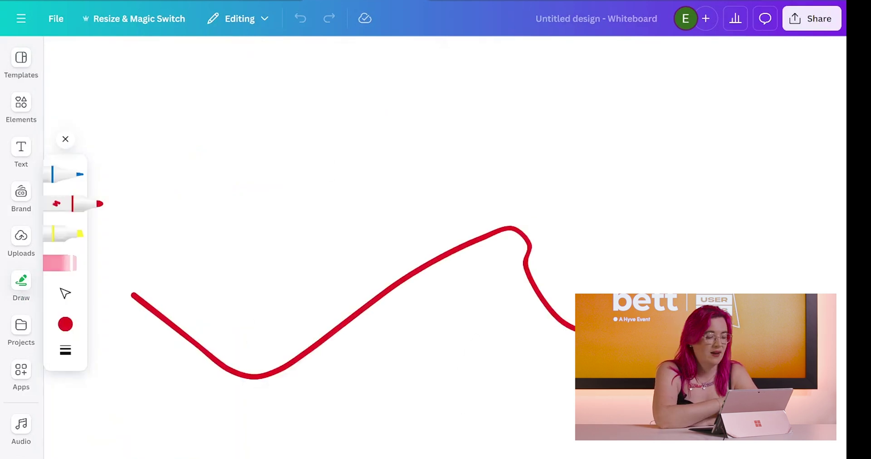
left_click(60, 264)
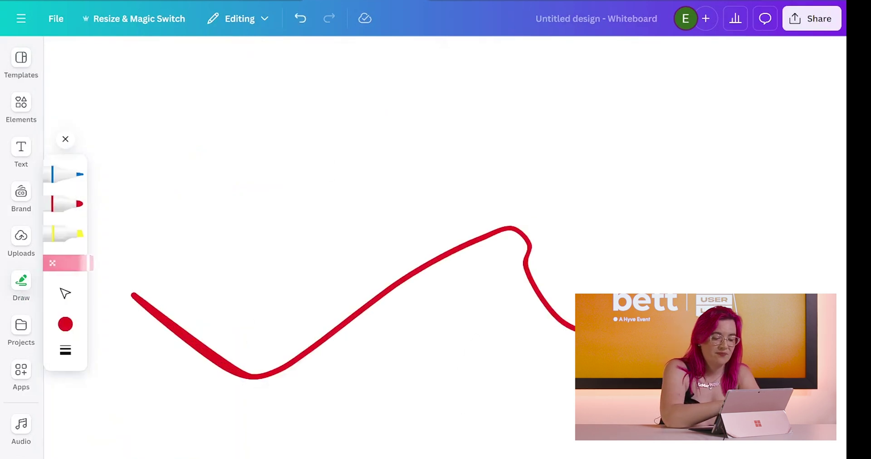
left_click(373, 301)
left_click(57, 204)
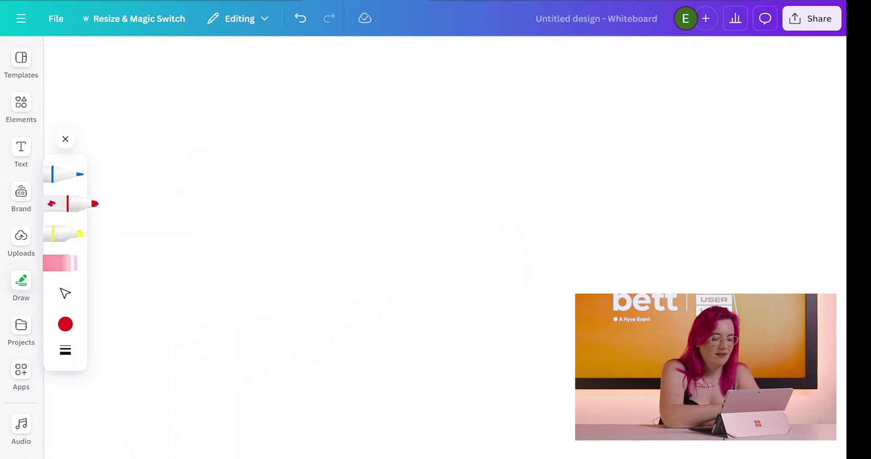
left_click(65, 324)
left_click(161, 423)
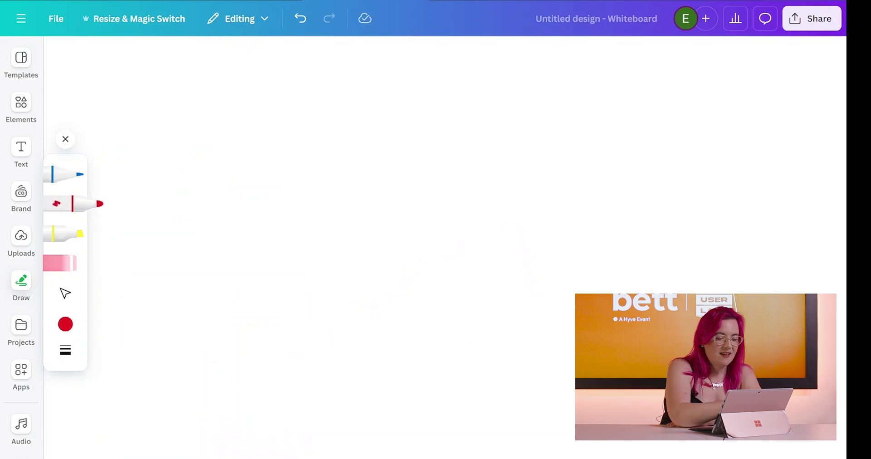
left_click(65, 350)
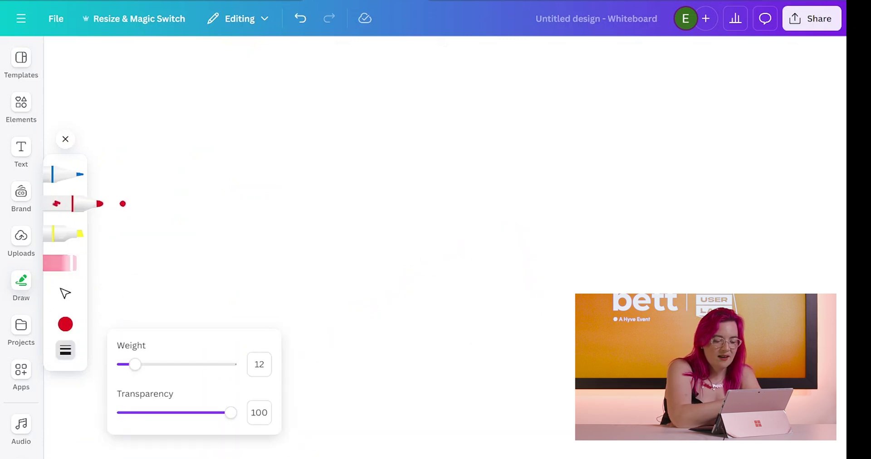
left_click(61, 234)
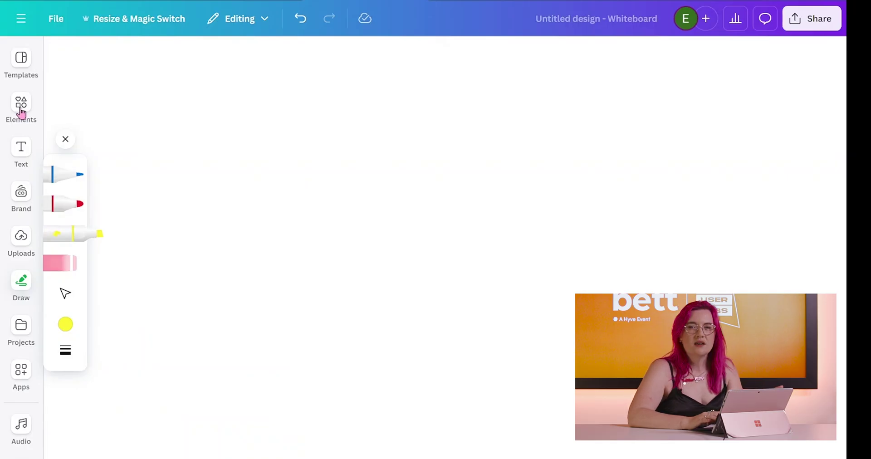
Search Elements for 'pirate ship' and add the cartoon ship graphic with two pirates aboard
left_click(21, 109)
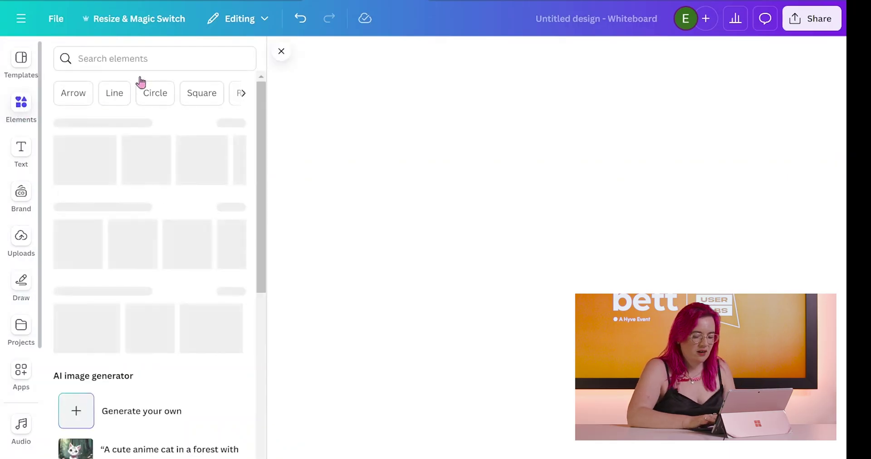
left_click(151, 58)
type("pirate")
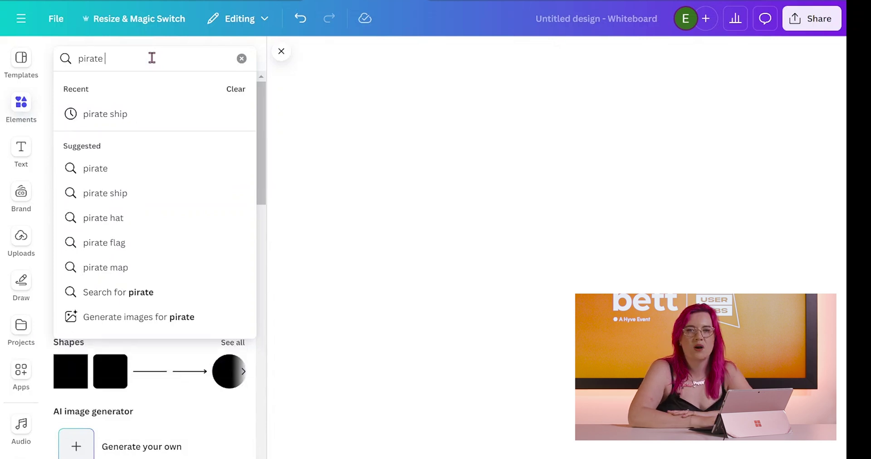
type(" ship")
key("Return")
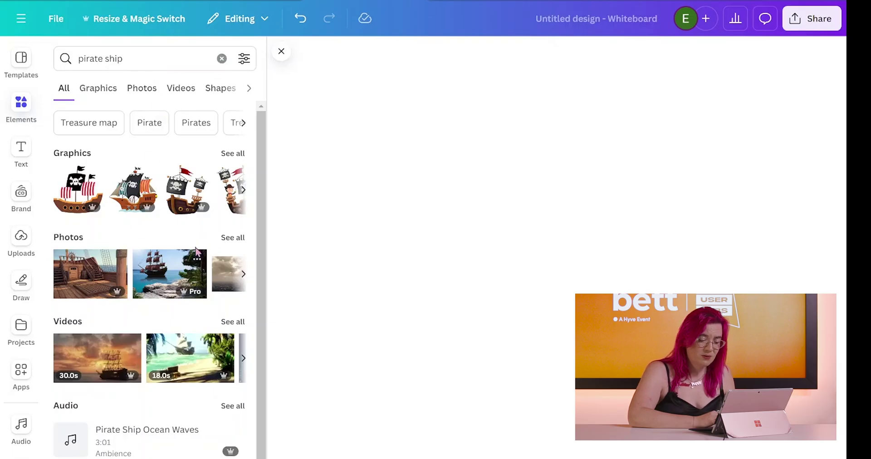
left_click(141, 91)
scroll(156, 176, "down", 5)
scroll(157, 176, "up", 6)
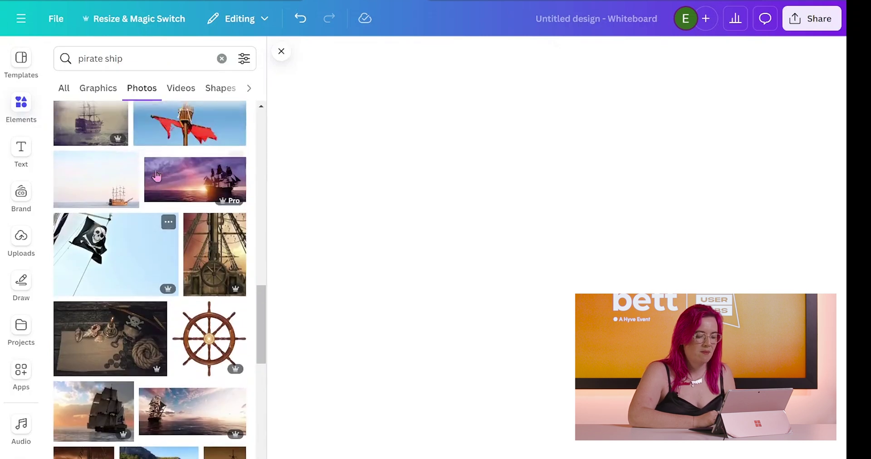
scroll(156, 176, "up", 6)
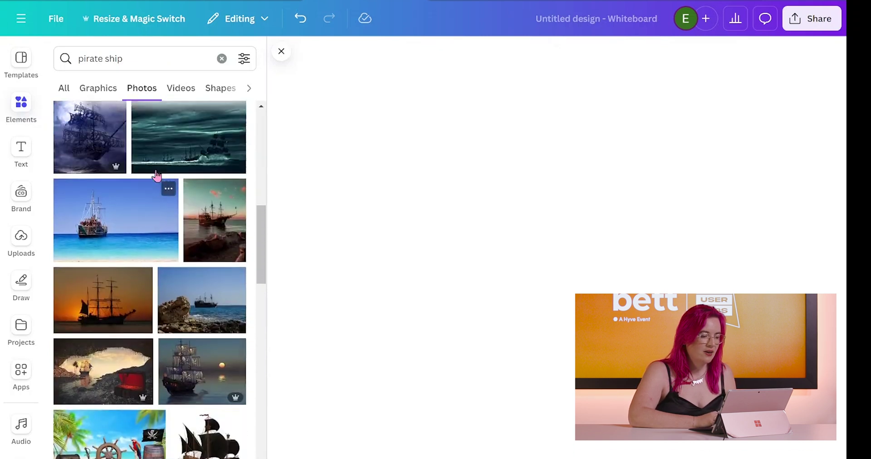
left_click(111, 94)
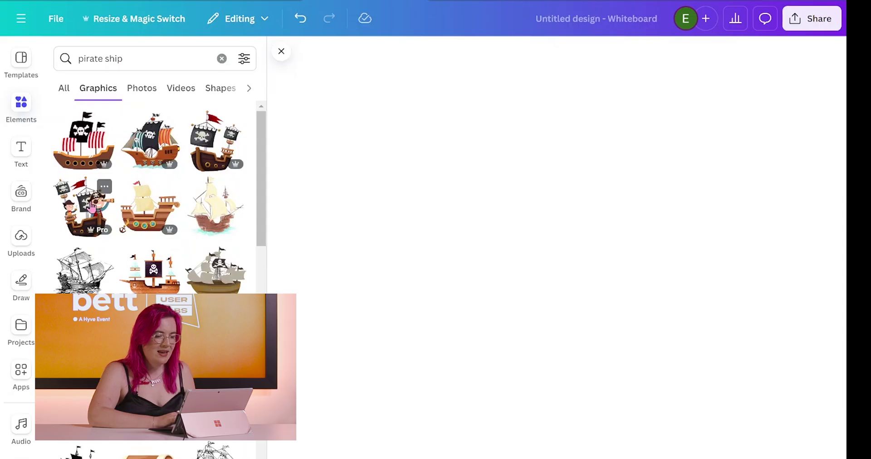
left_click(92, 206)
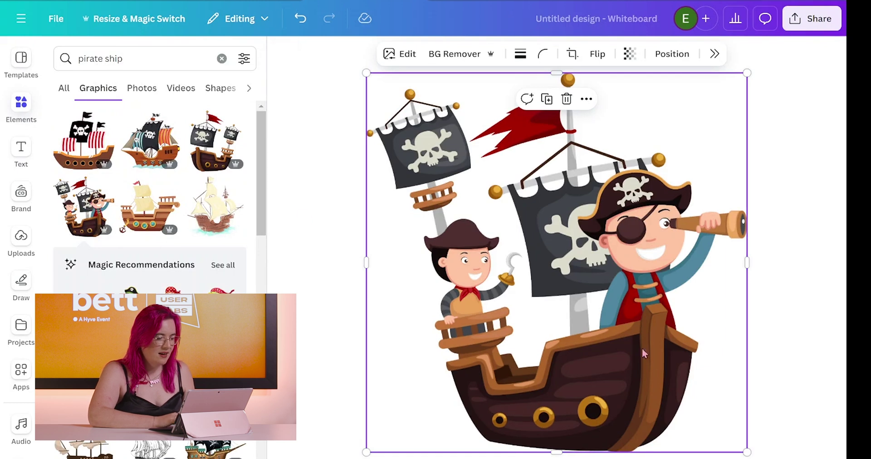
Shrink the pirate ship, move it left, and add a text box reading 'Friday 12th July 2024'
left_click_drag(748, 452, 586, 291)
left_click_drag(508, 221, 271, 208)
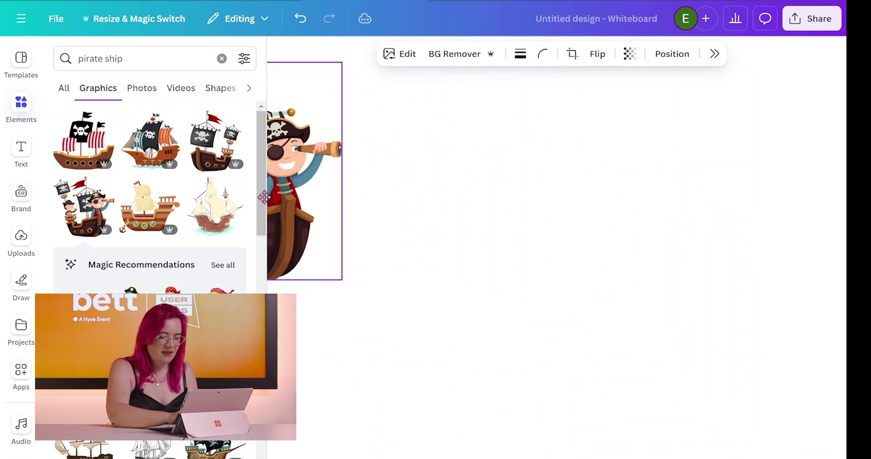
left_click(7, 155)
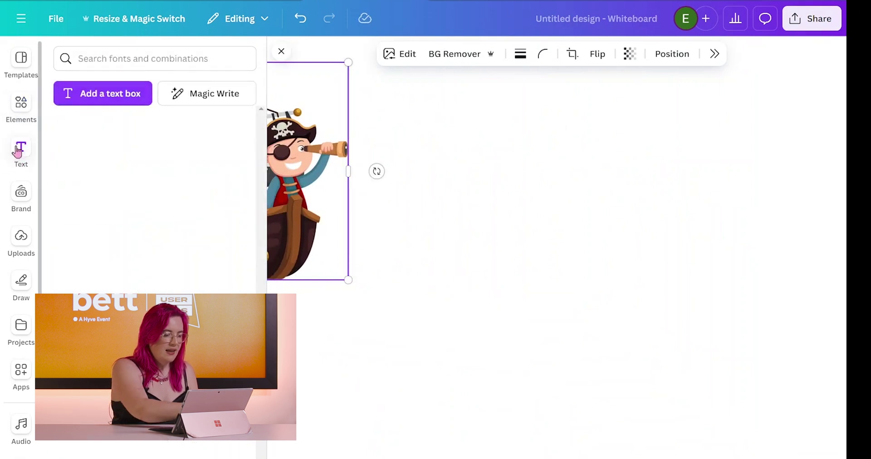
left_click(103, 96)
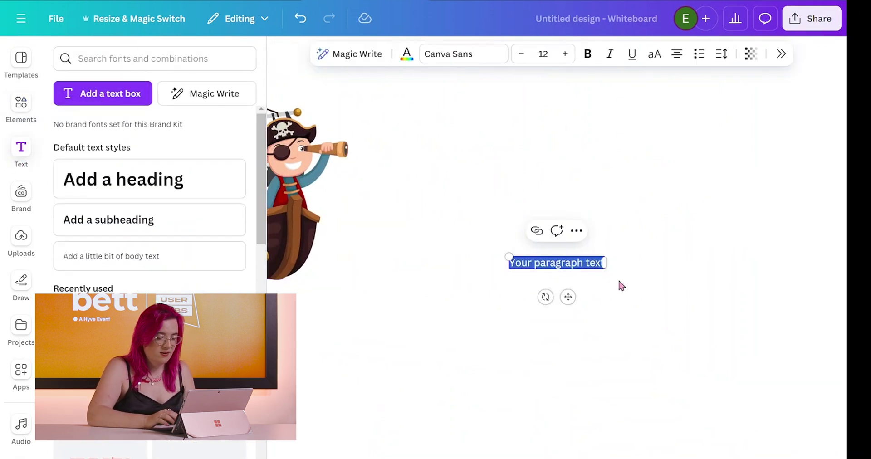
type("Friday 12t")
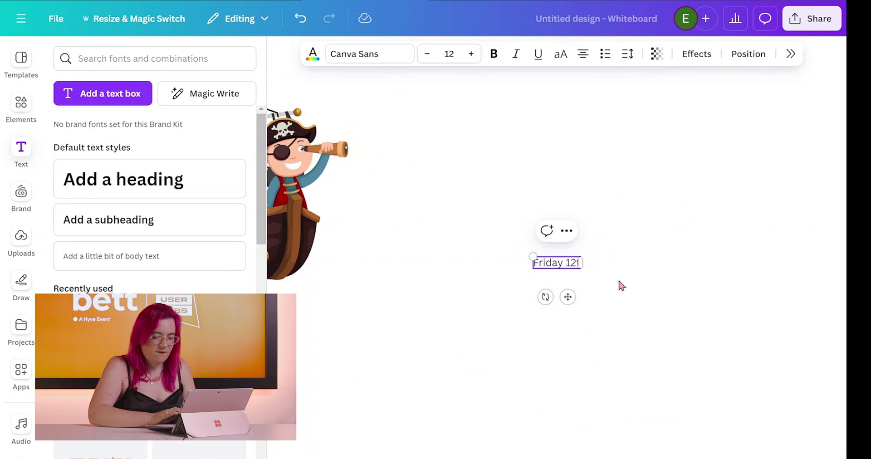
type("h July 2024")
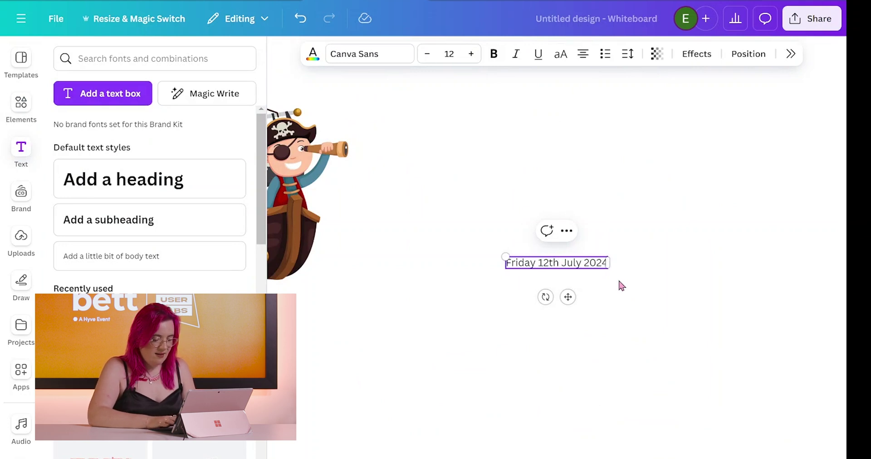
Enlarge the date text, move it up and right, and draw a red freehand stroke below it
left_click_drag(504, 254, 326, 236)
left_click_drag(485, 295, 640, 241)
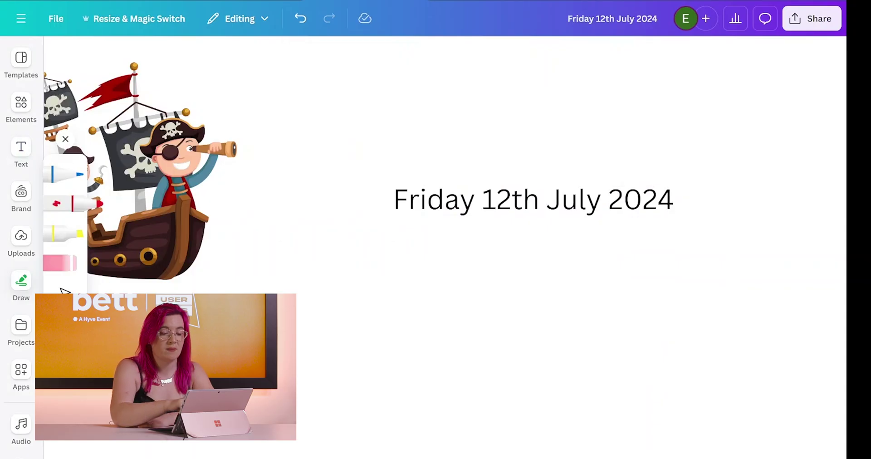
mouse_move(304, 306)
left_mouse_down()
mouse_move(311, 396)
mouse_move(327, 301)
left_mouse_up()
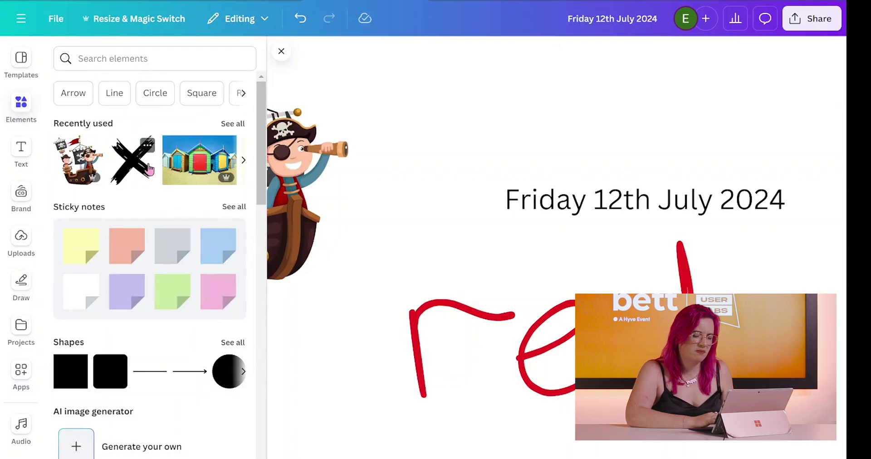
Start a Magic Media image prompt describing an old oak pirate ship with ripped sails on stormy seas
left_click(157, 456)
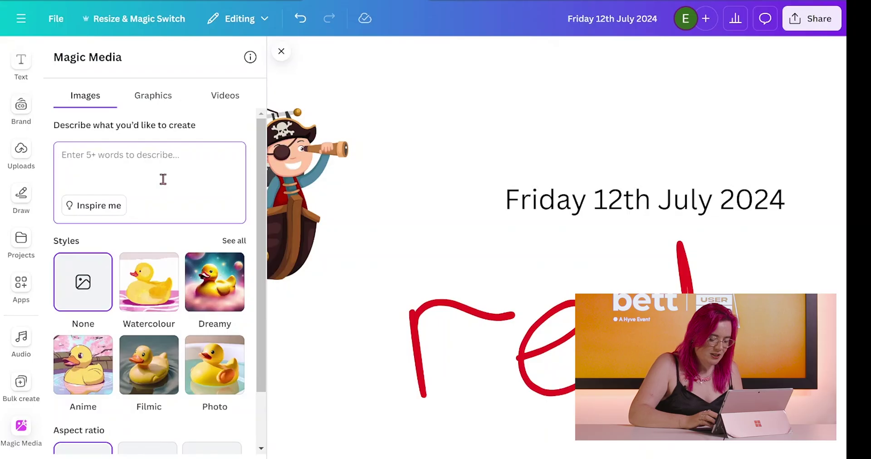
type("The old oa")
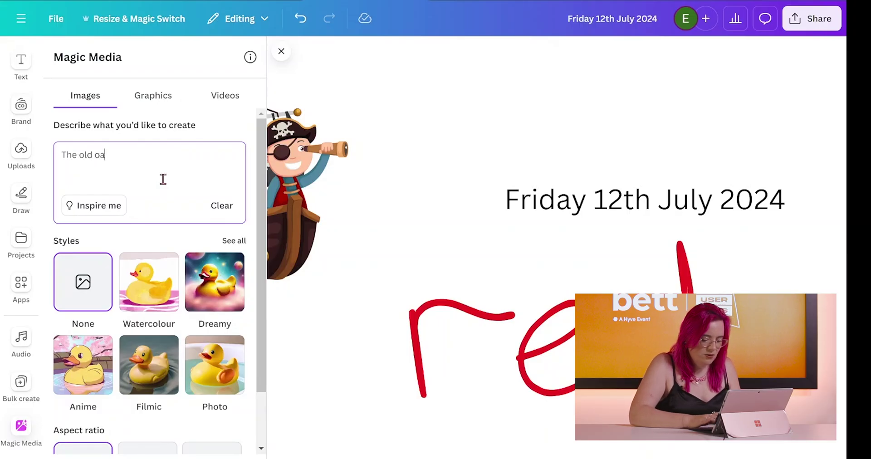
type("k primatye sh")
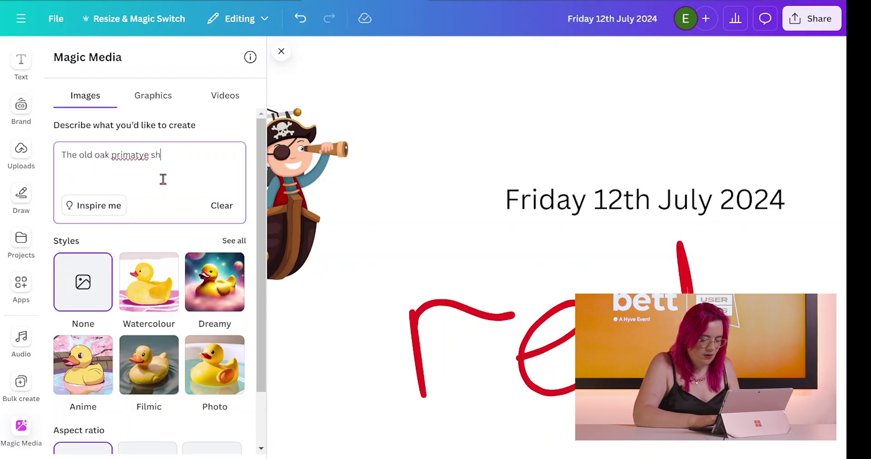
key("BackSpace")
key("BackSpace")
key("BackSpace")
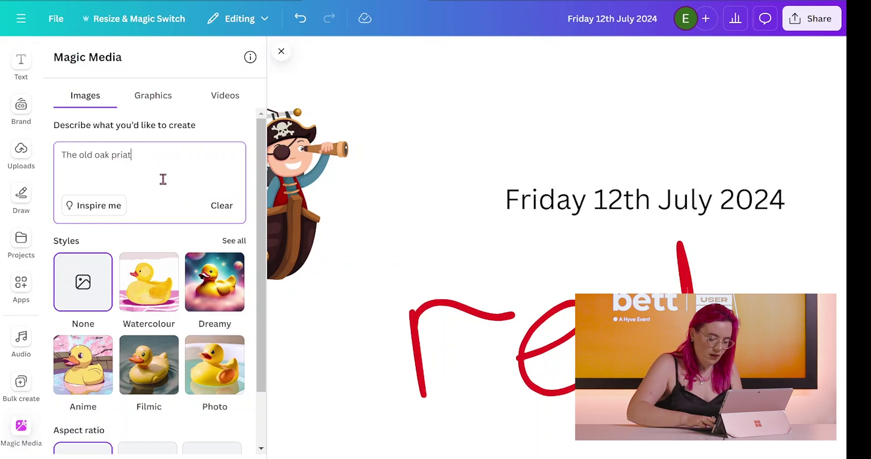
type("e ship with ri")
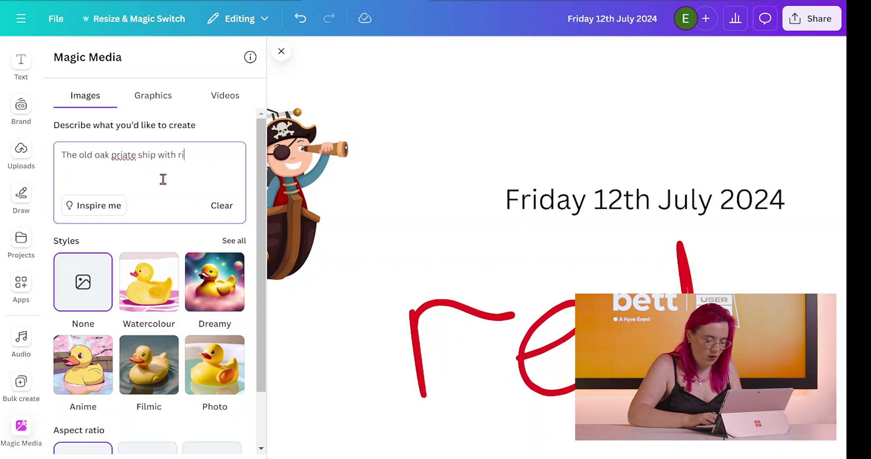
type("pped sails and aged ship")
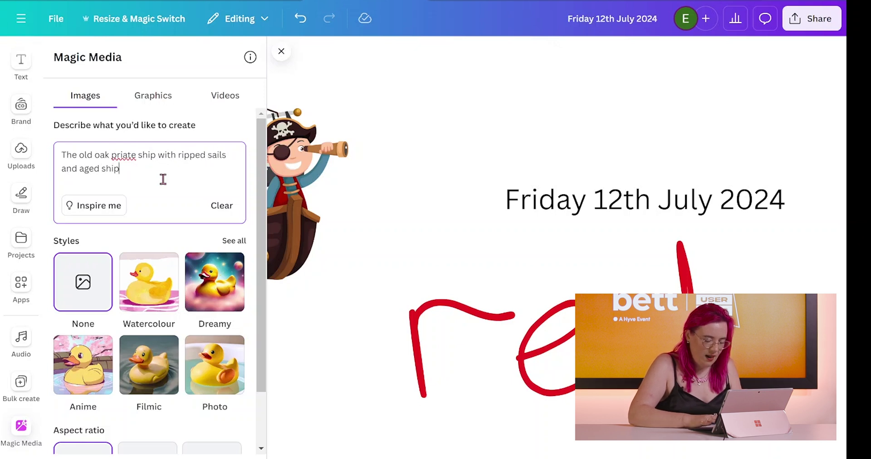
type("s wheel roc")
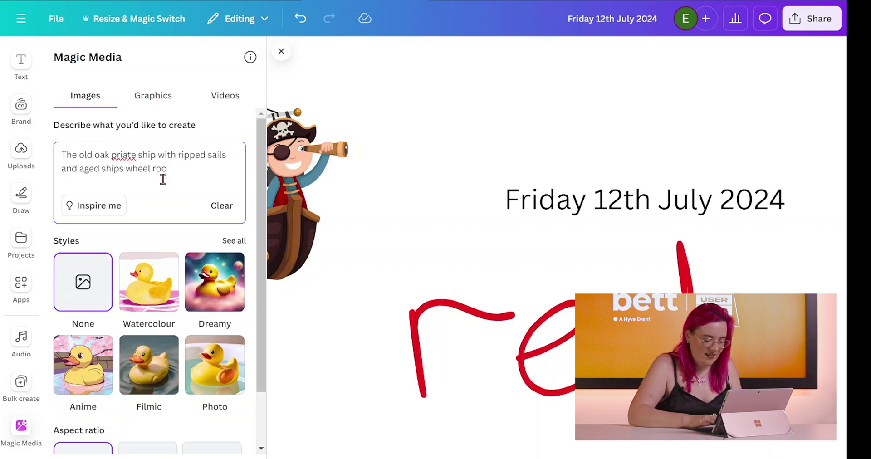
type("ked on the stormy")
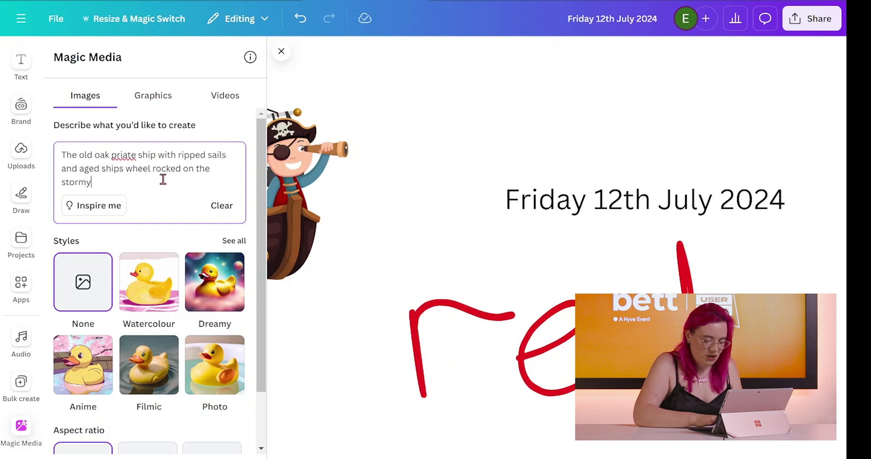
type(" seas violently")
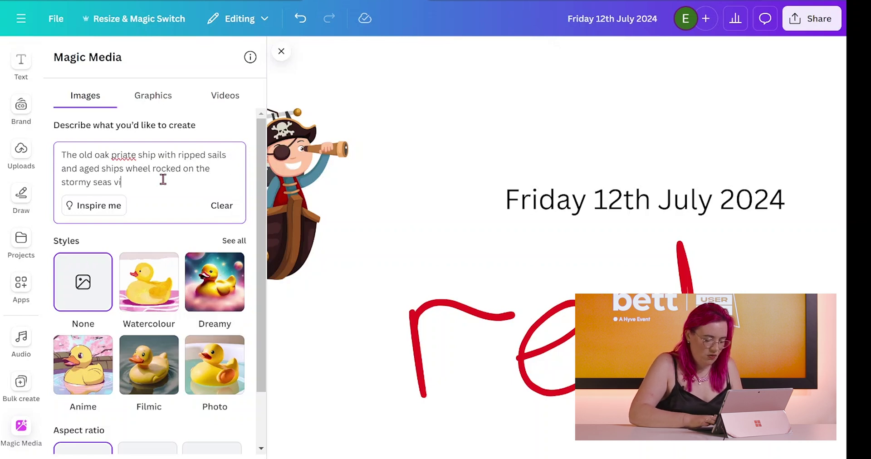
Correct the misspelled 'priate' to 'pirate' and generate the images
right_click(122, 157)
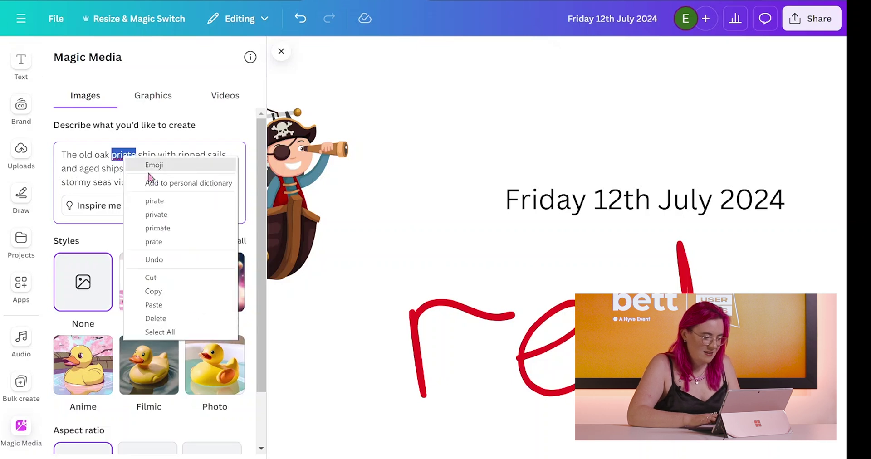
left_click(155, 202)
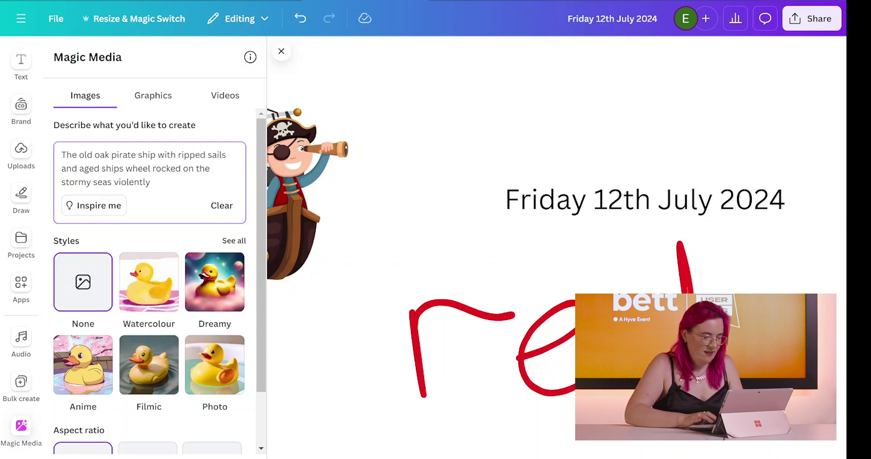
key("Return")
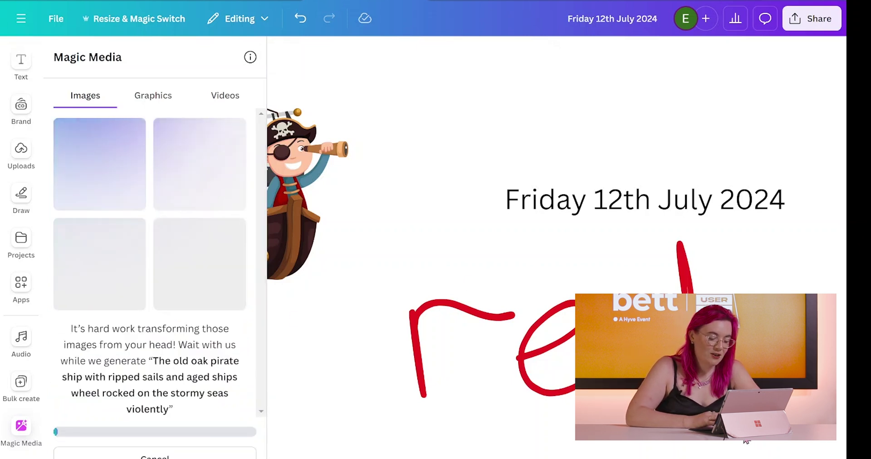